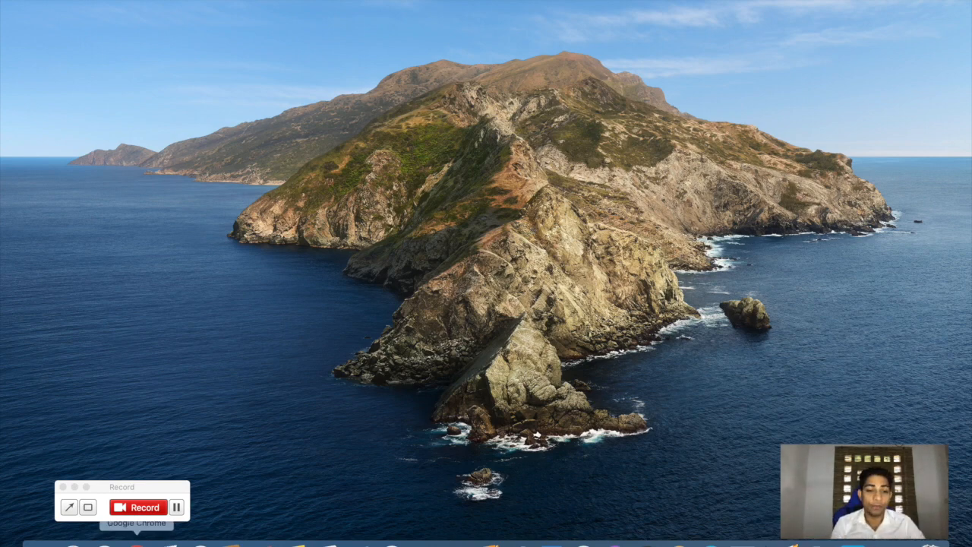
Open Google Chrome and launch the XAMPP application
left_click(136, 543)
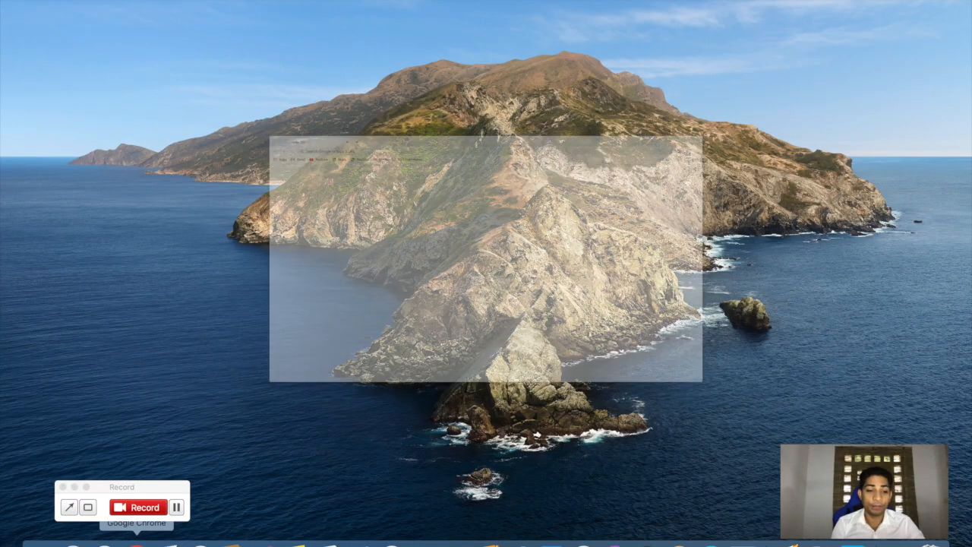
left_click(104, 543)
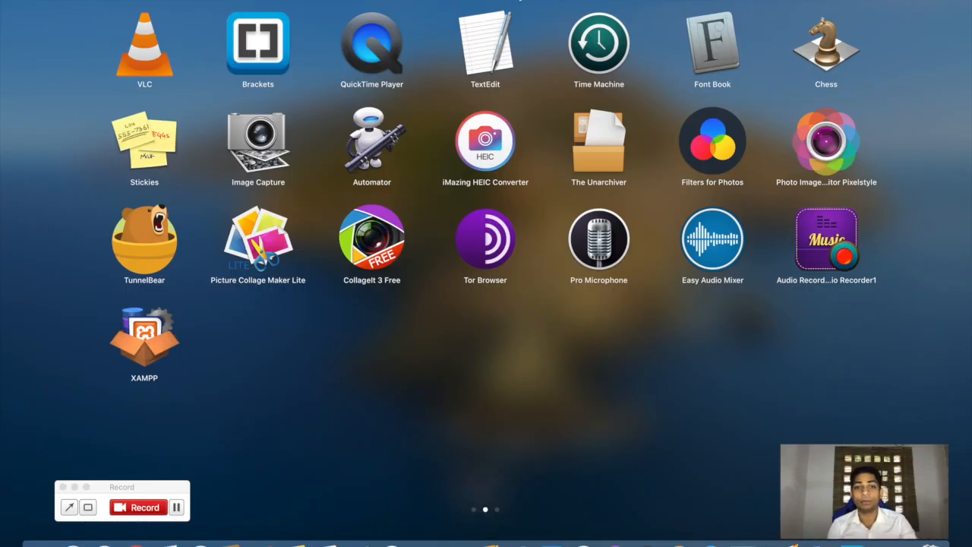
type("x")
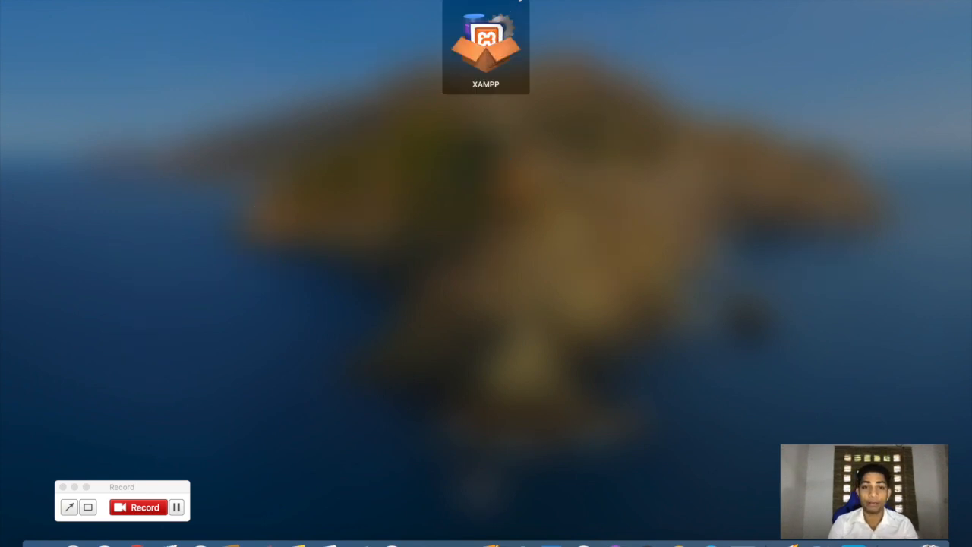
left_click(499, 34)
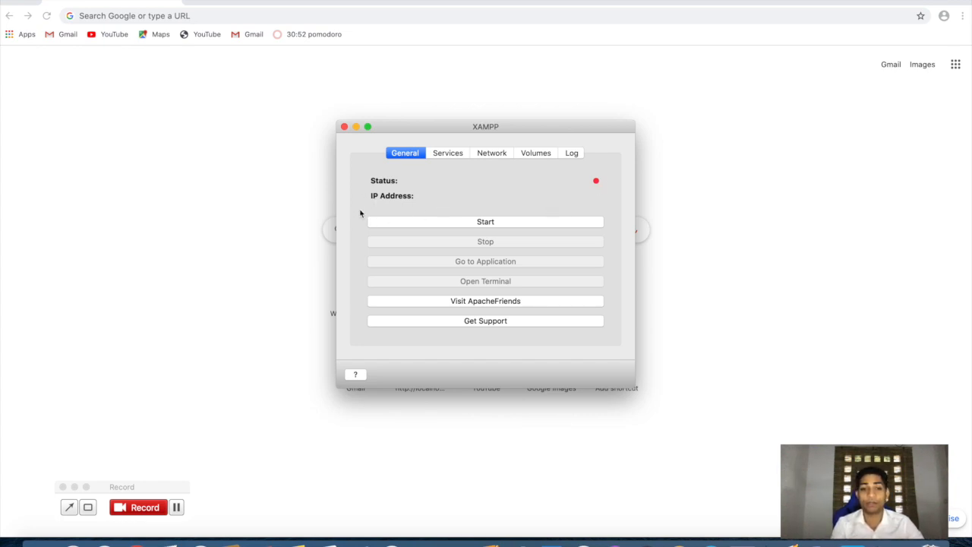
Try to load localhost:8080 in the Chrome browser before the XAMPP stack is running
left_click(510, 16)
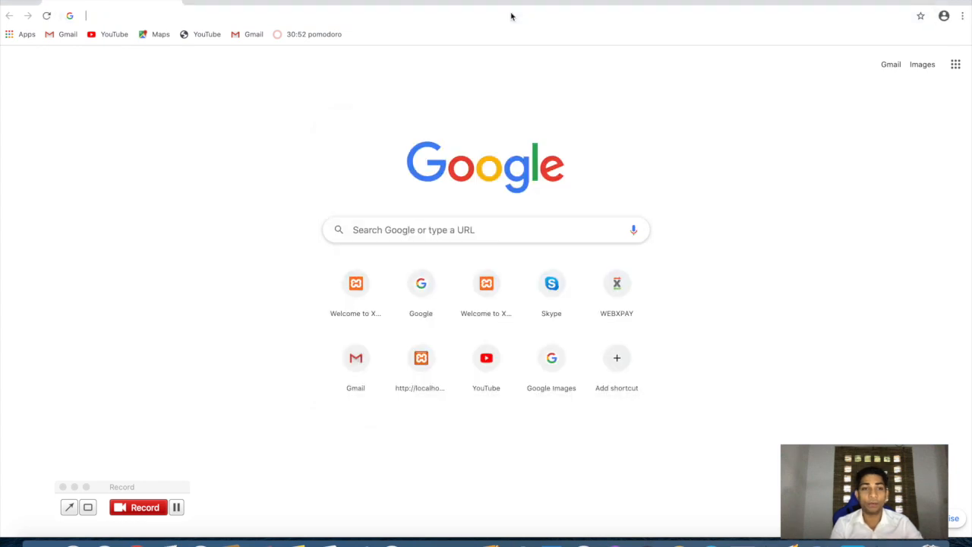
type("loc")
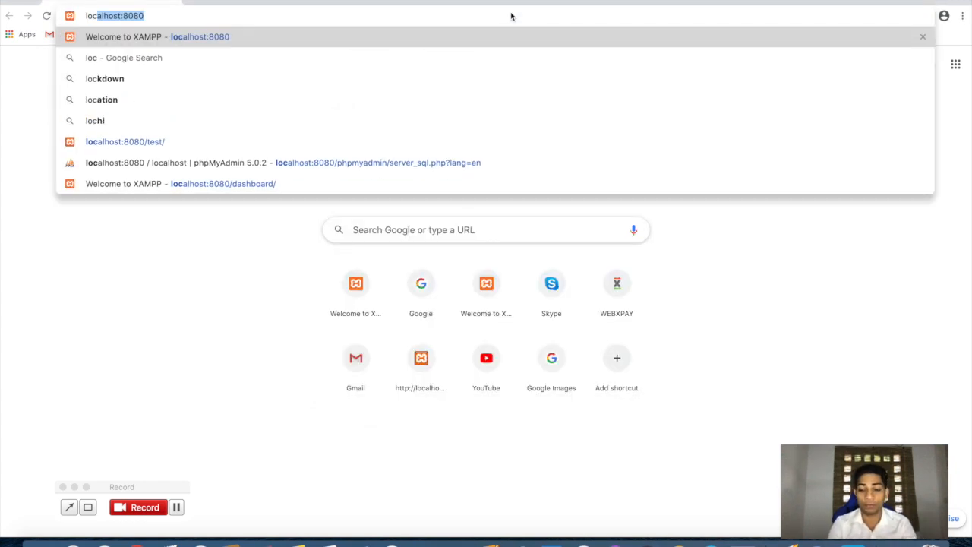
key("Return")
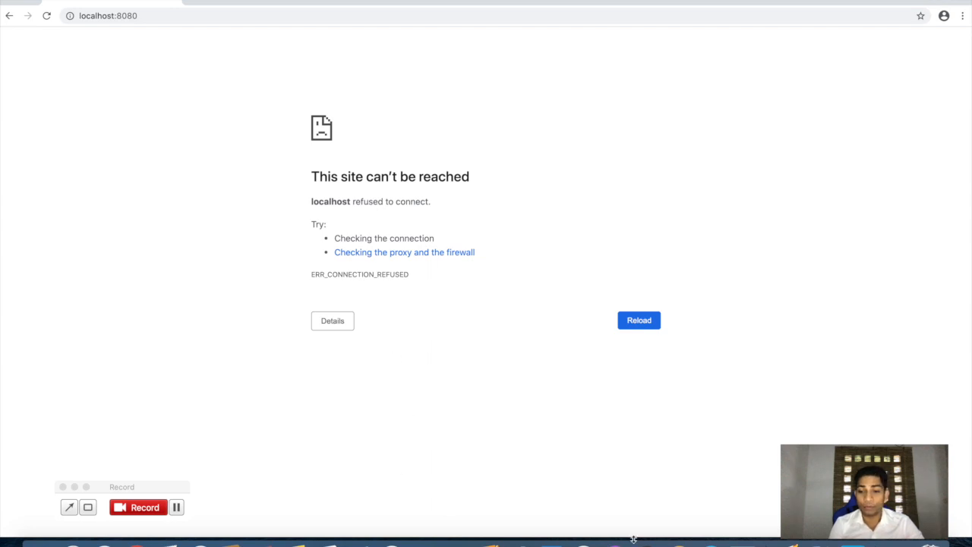
Switch to XAMPP, start the stack and check the status of its services, including MySQL
left_click(794, 544)
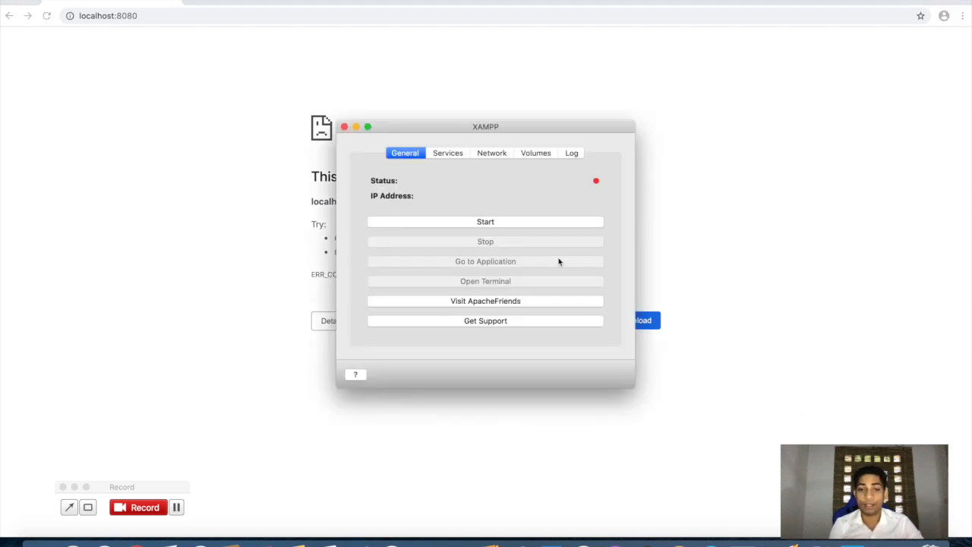
left_click(490, 223)
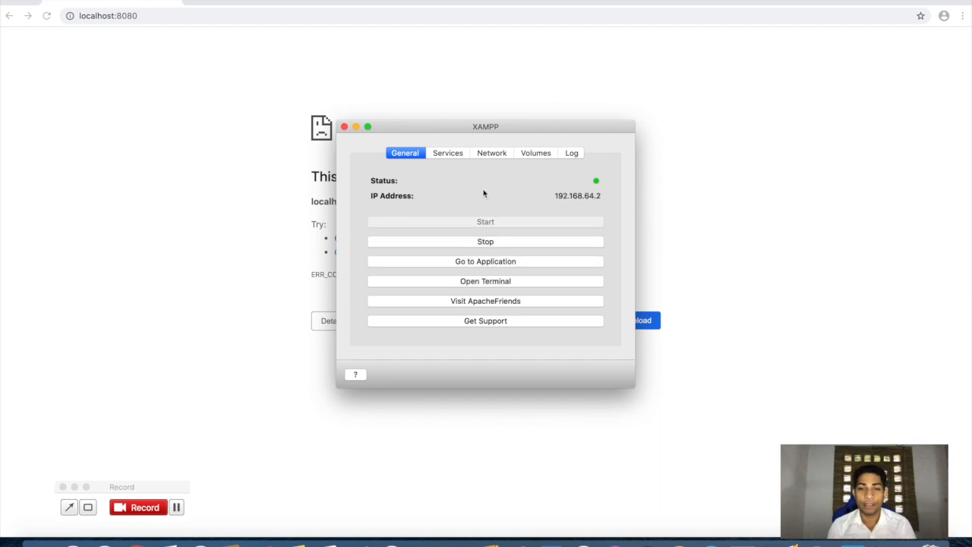
left_click(449, 155)
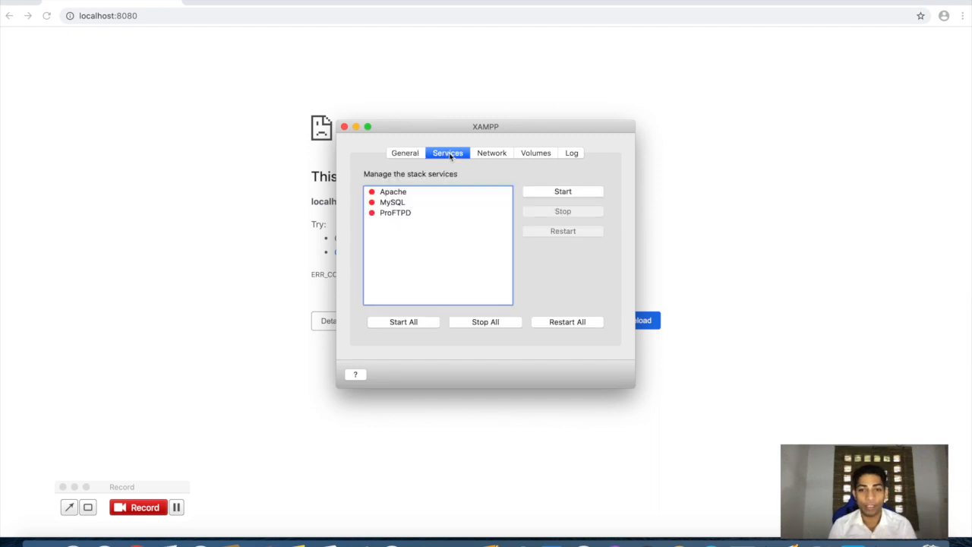
left_click(405, 204)
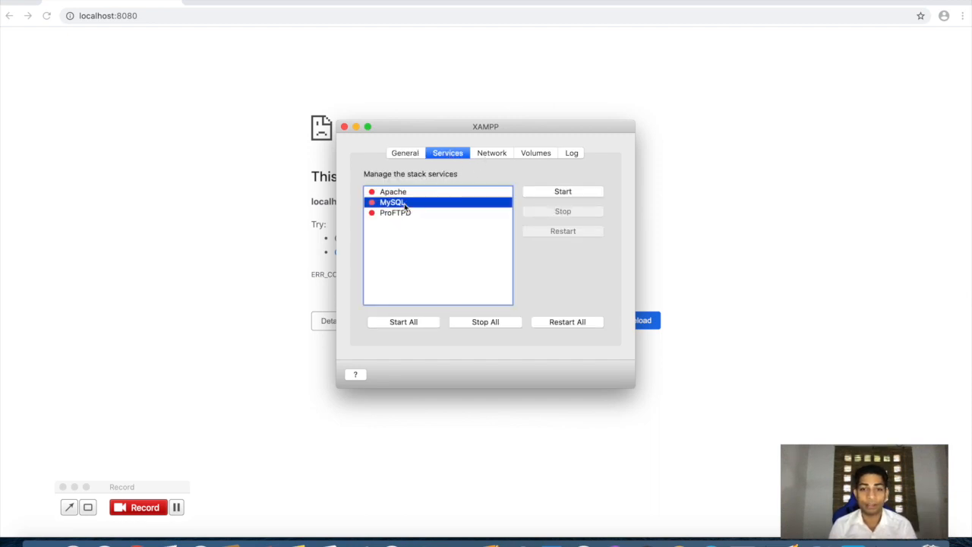
Enable the localhost:8080 -> 80 (Over SSH) port forwarding rule and check the services' status again
left_click(495, 153)
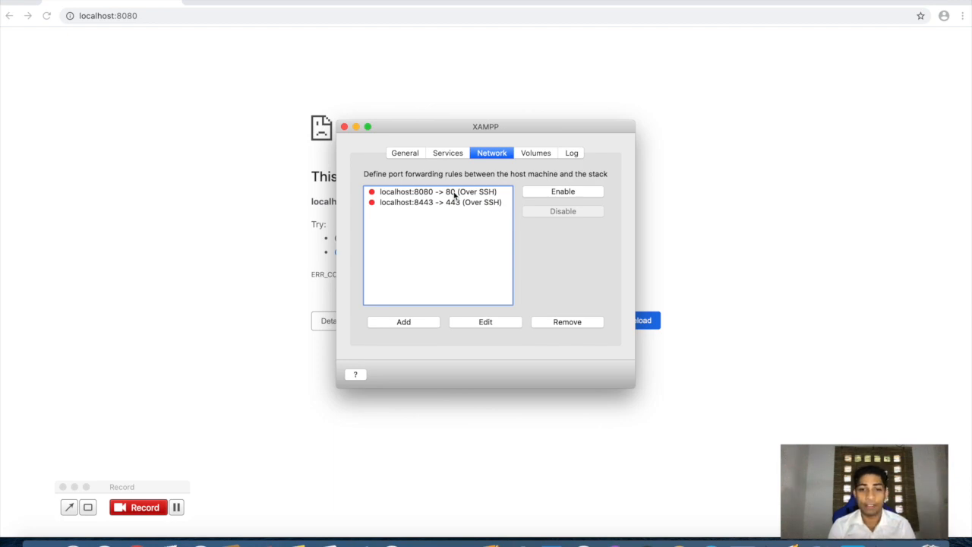
left_click(454, 154)
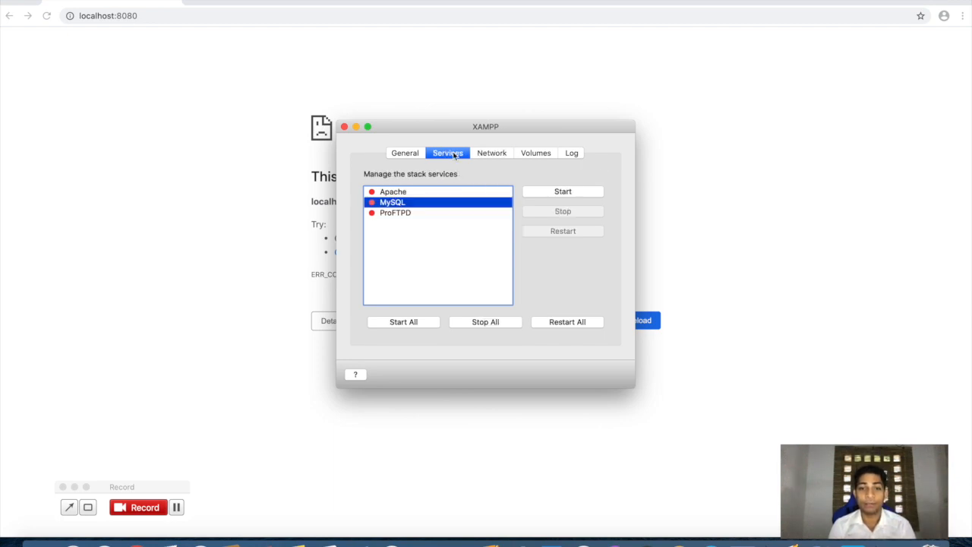
left_click(492, 153)
left_click(452, 193)
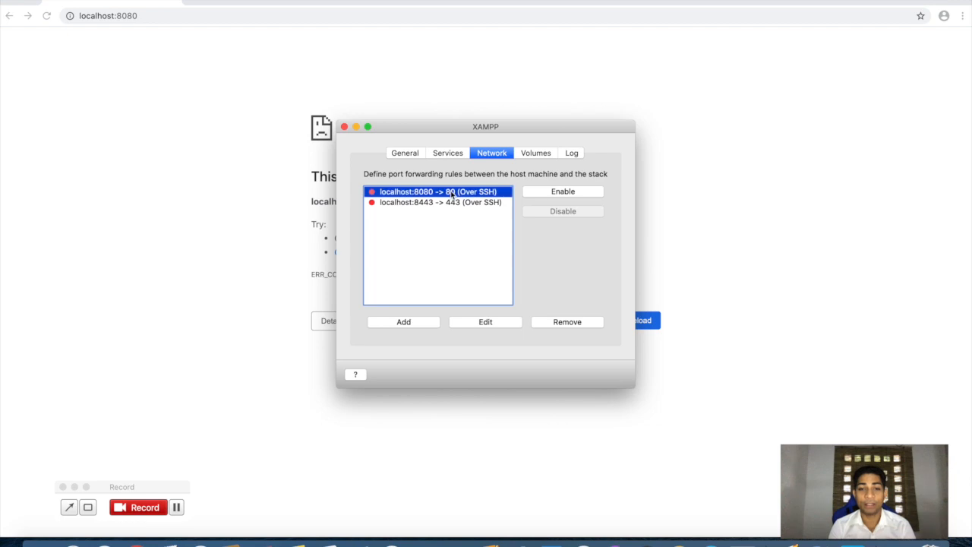
left_click(557, 192)
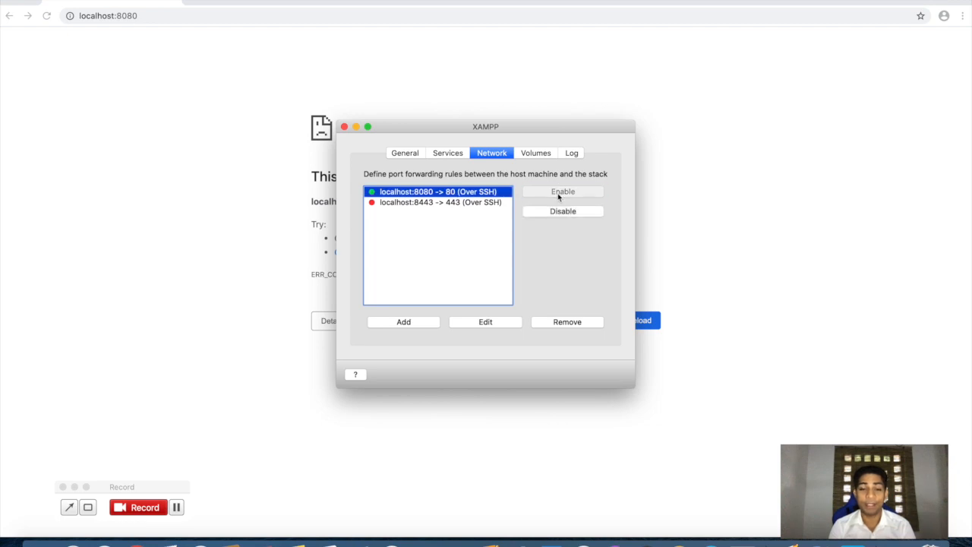
left_click(449, 155)
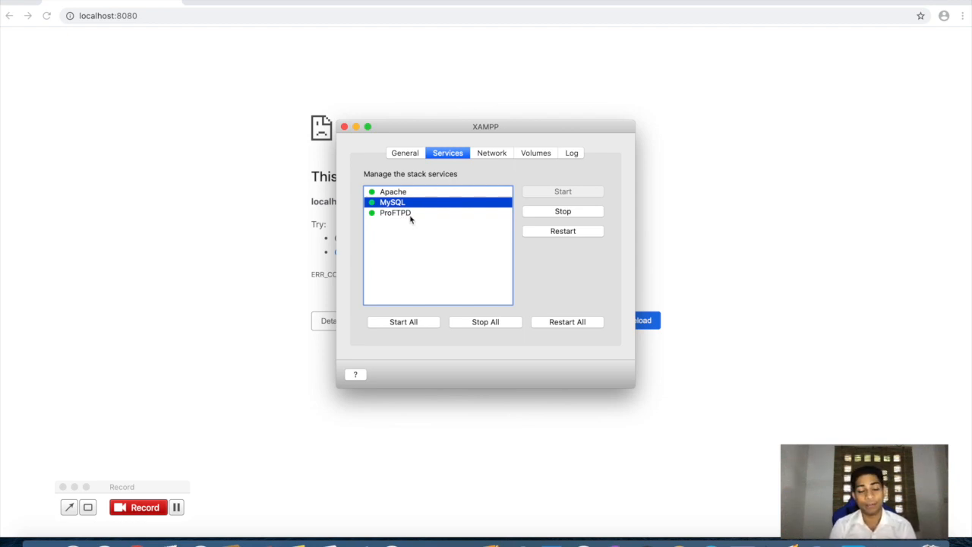
Switch to the browser, load localhost:8080 and open phpMyAdmin from the XAMPP dashboard
left_click(376, 15)
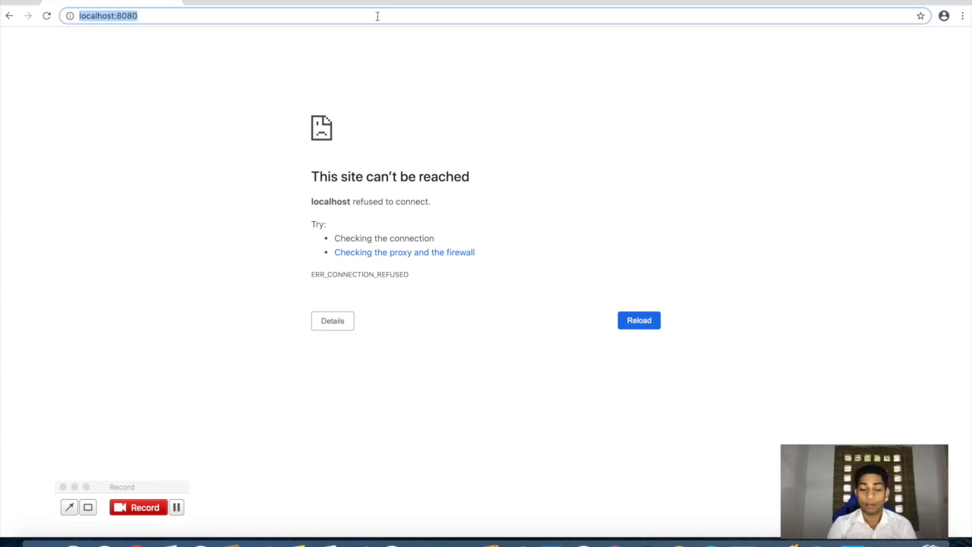
key("Return")
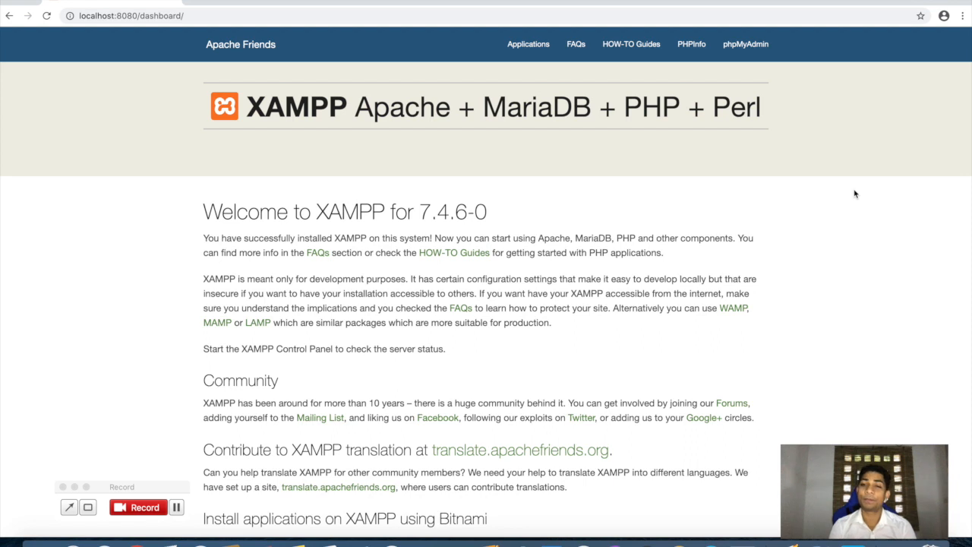
left_click(746, 45)
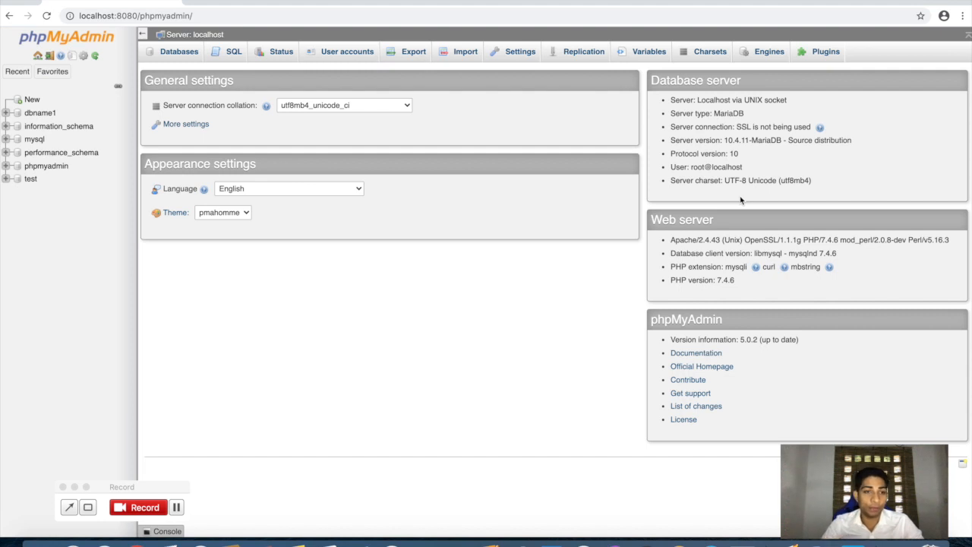
Create a new database named database1 with the utf8mb4_general_ci collation
left_click(32, 100)
left_click(212, 135)
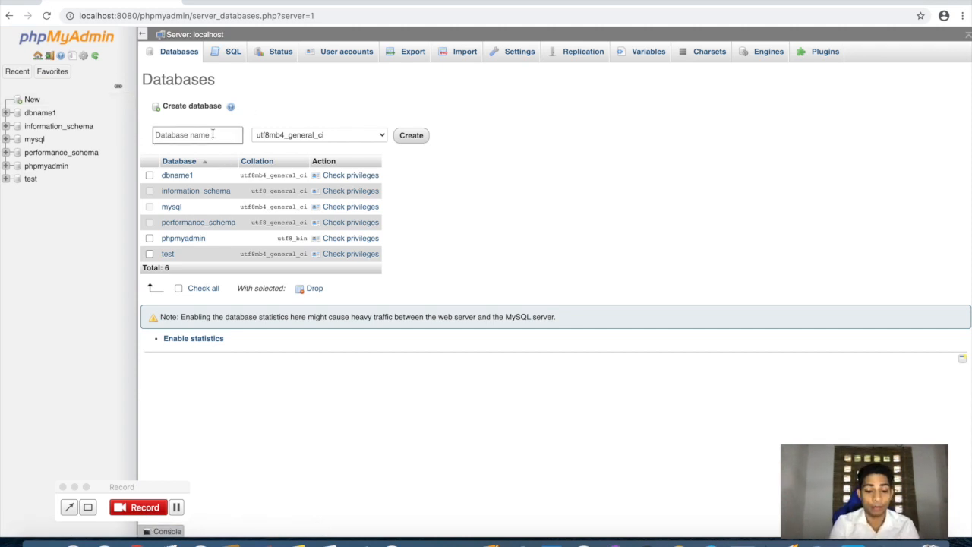
type("dasd")
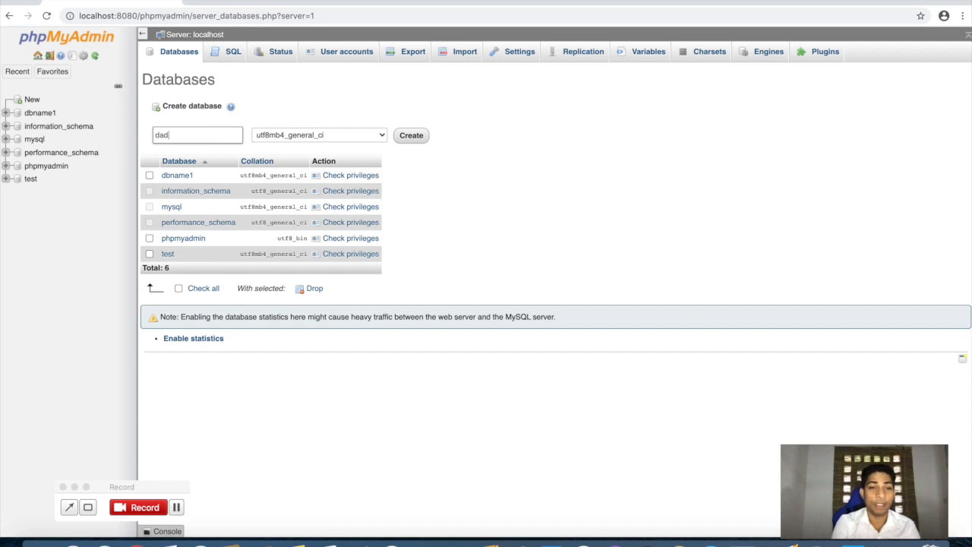
key("BackSpace")
key("BackSpace")
type("tabas1")
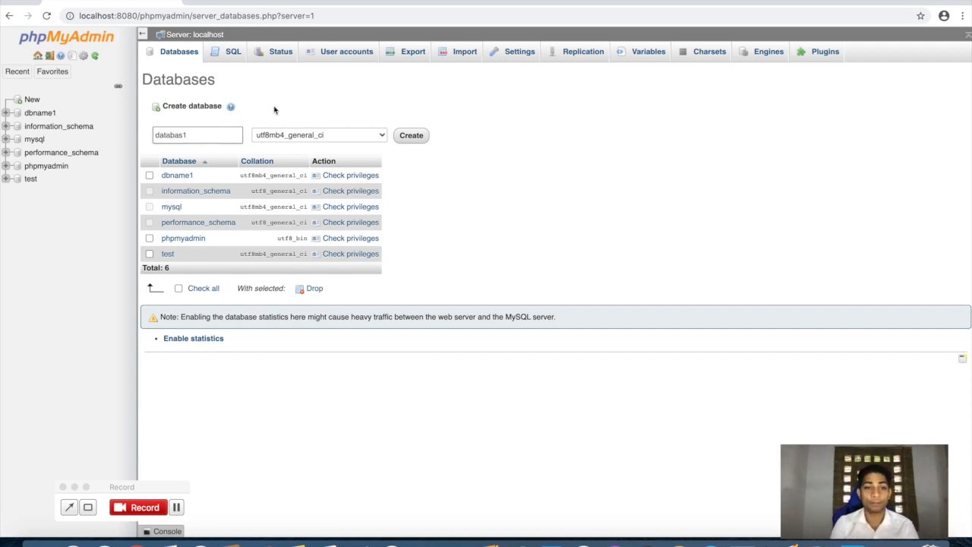
key("BackSpace")
type("e1")
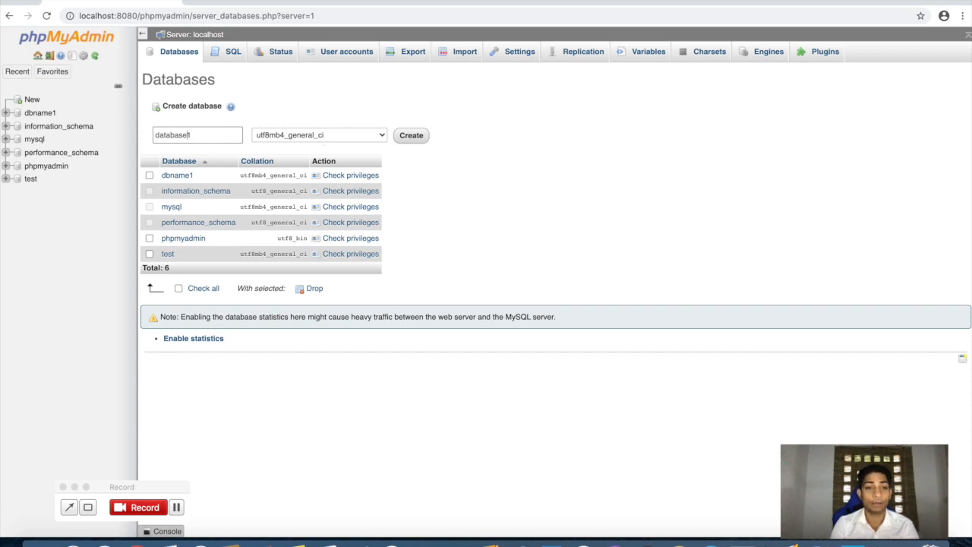
left_click(411, 135)
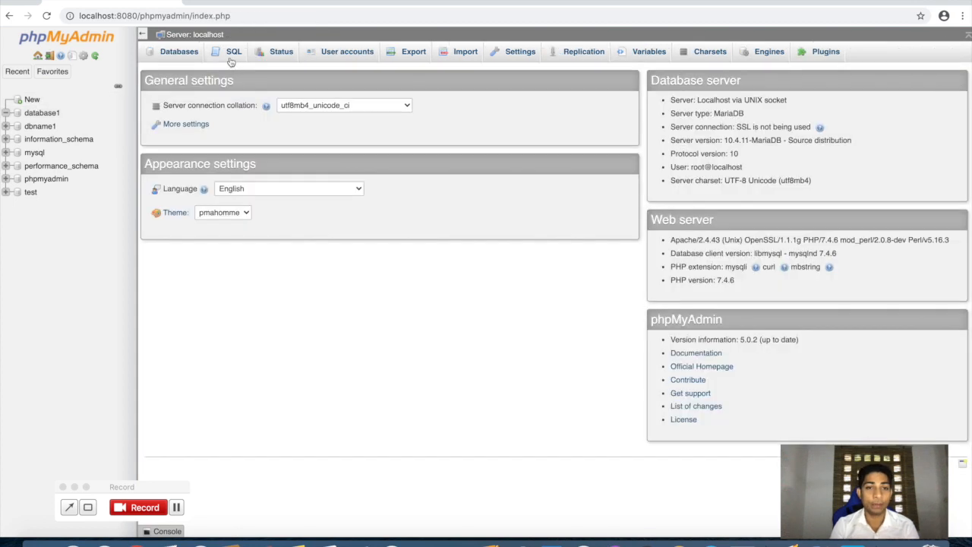
Run the server-level SQL query "CREATE DATABASE database2;" to create a second database
left_click(231, 53)
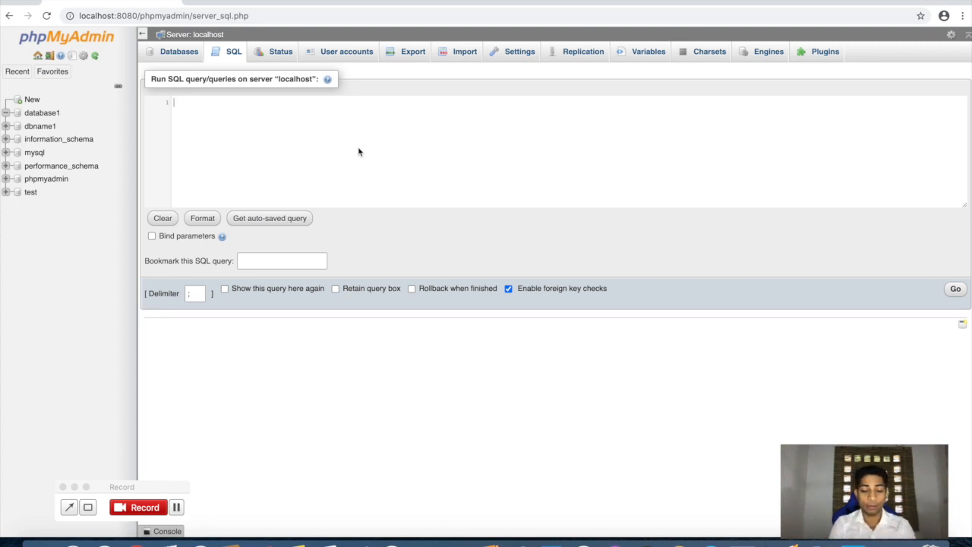
type("CREATE D")
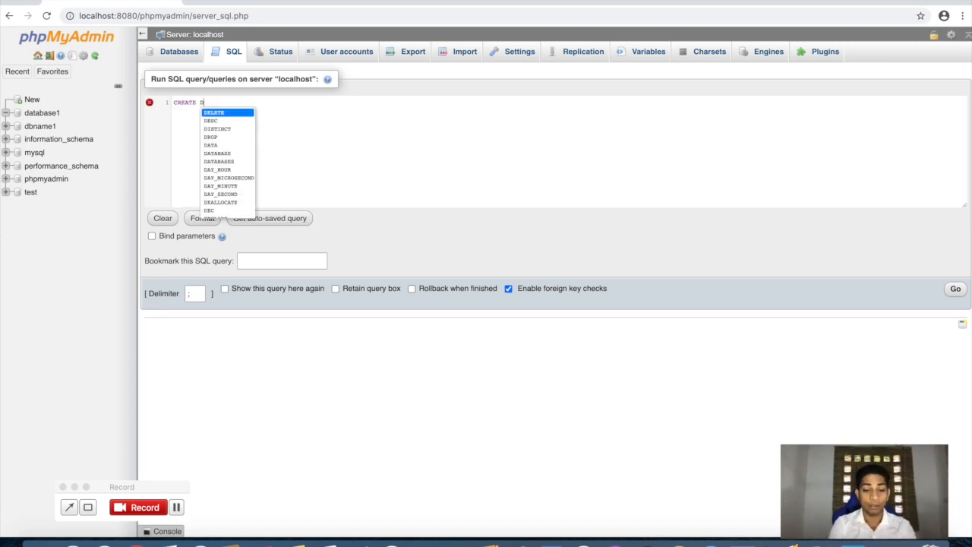
type("ATABASE")
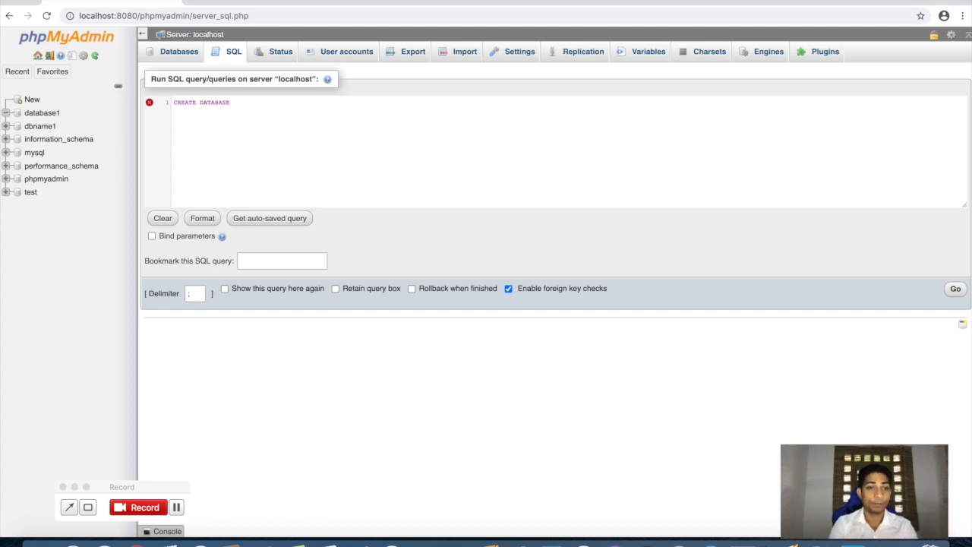
type(" database2")
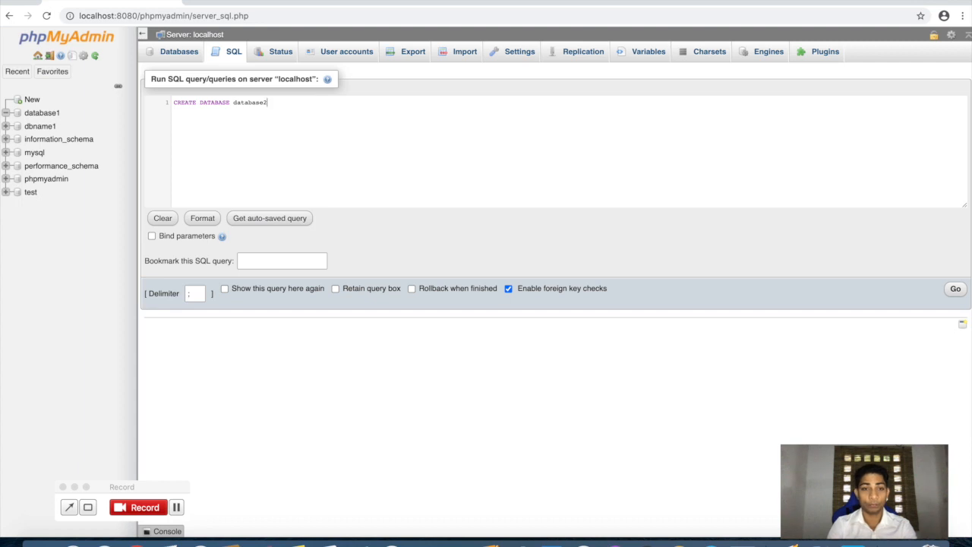
type(";")
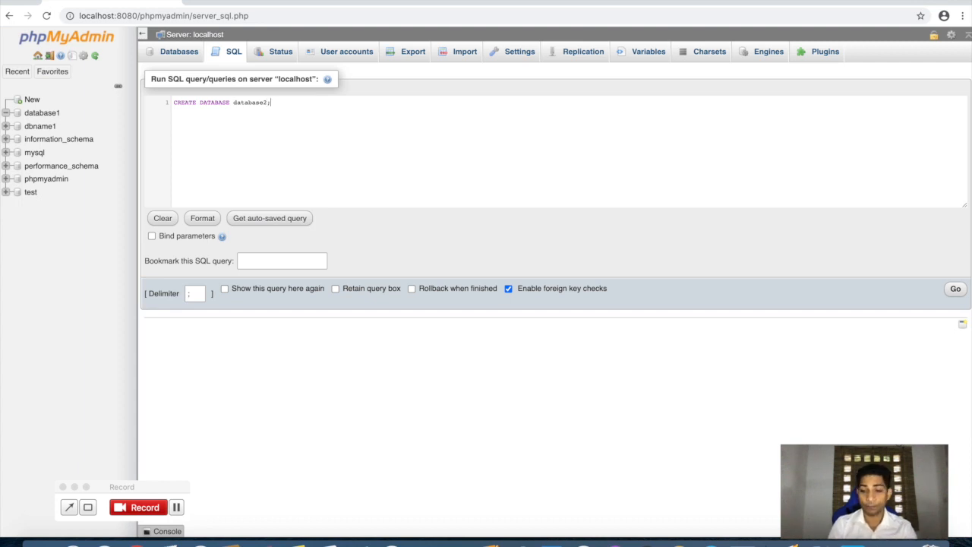
left_click(956, 289)
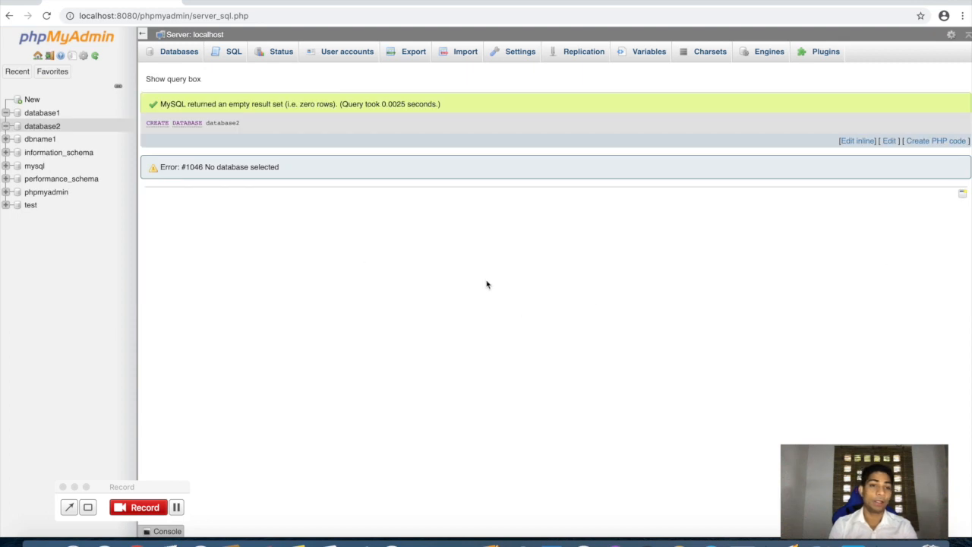
Open the structure of database2 to view its contents
left_click(53, 72)
left_click(60, 72)
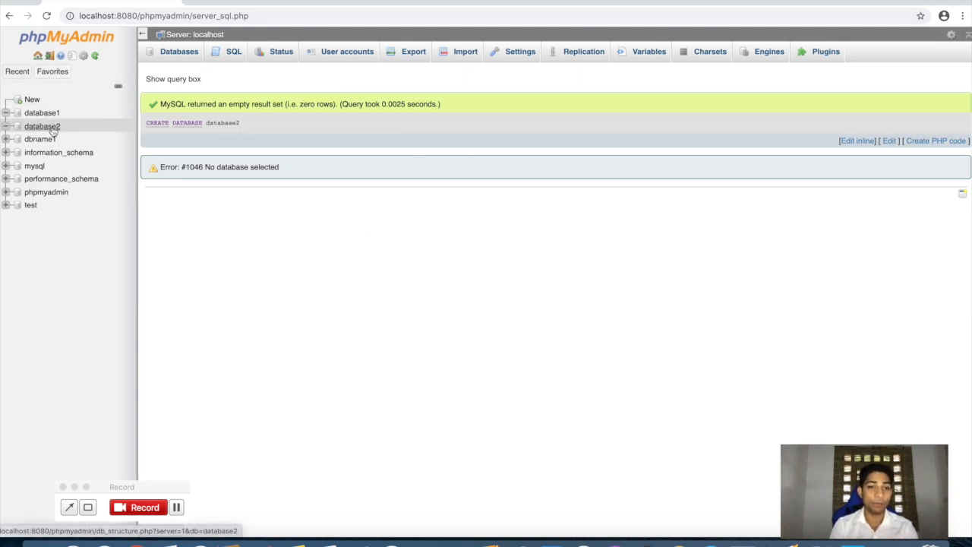
left_click(43, 127)
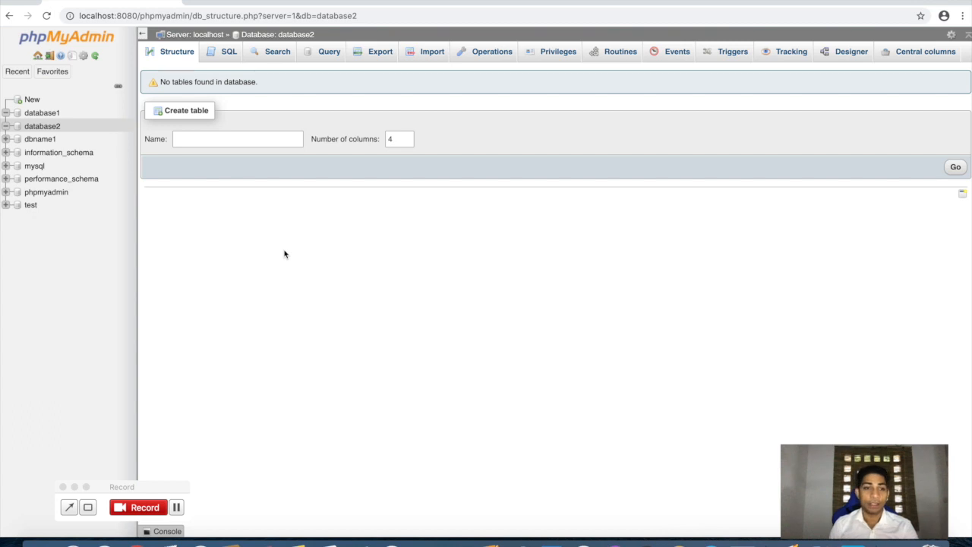
Start a new table named Table1 with 2 columns in database1
left_click(53, 113)
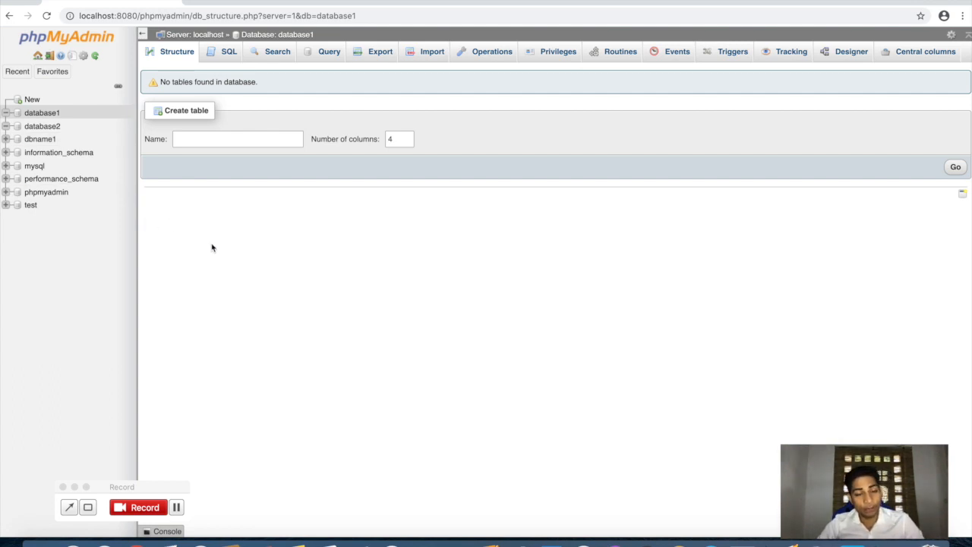
left_click(265, 138)
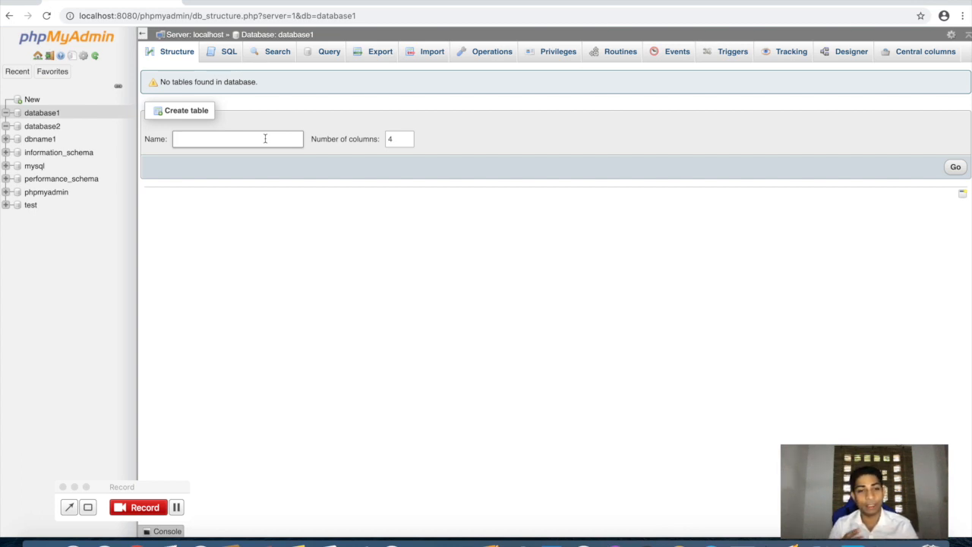
left_click(265, 138)
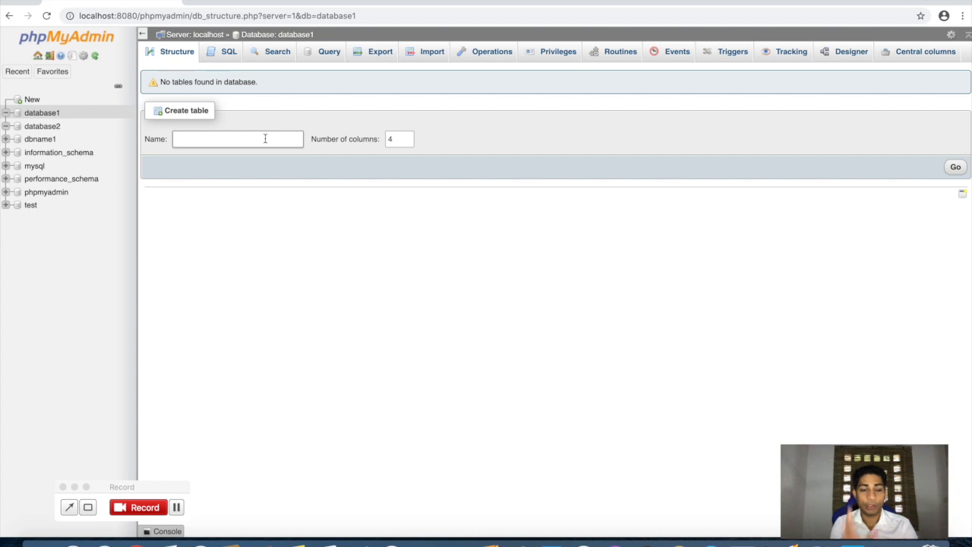
left_click(265, 138)
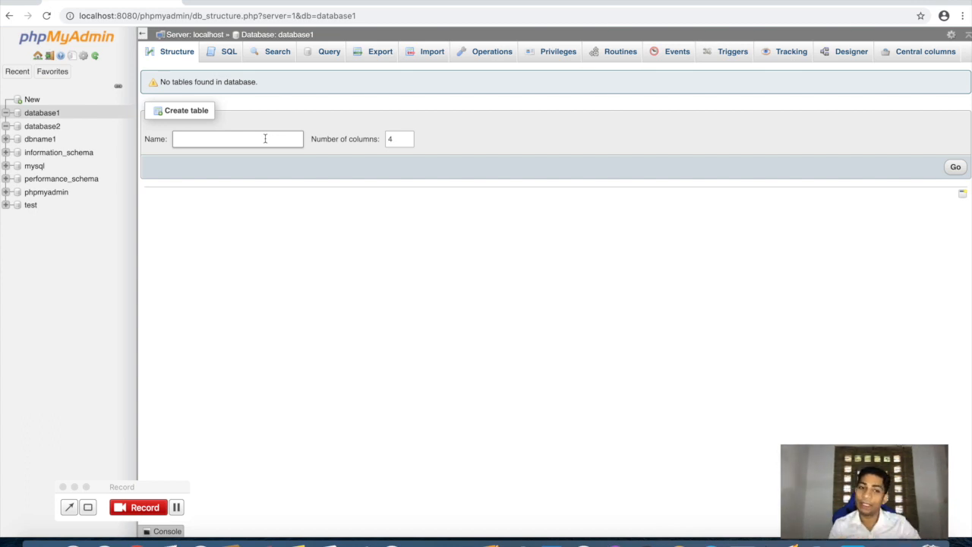
type("Table 1")
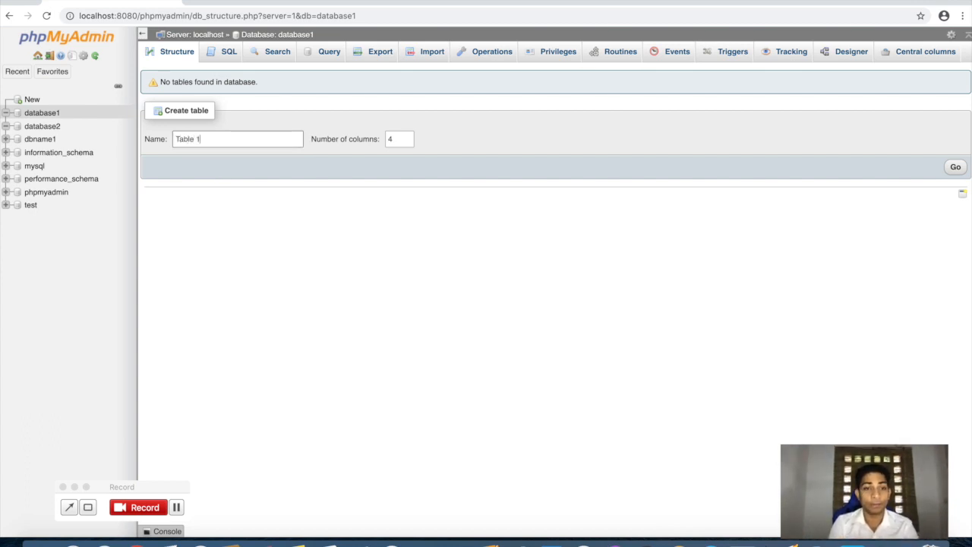
key("BackSpace")
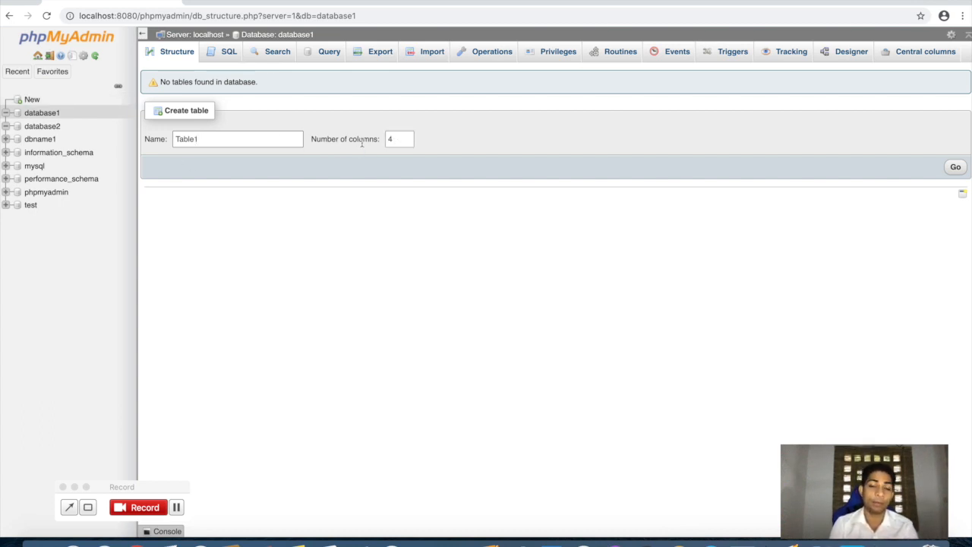
double_click(393, 140)
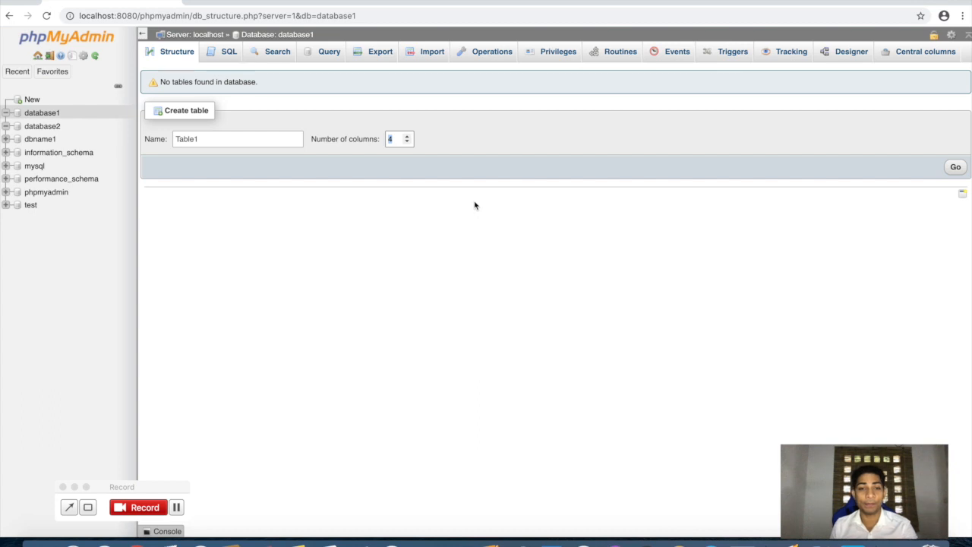
type("2")
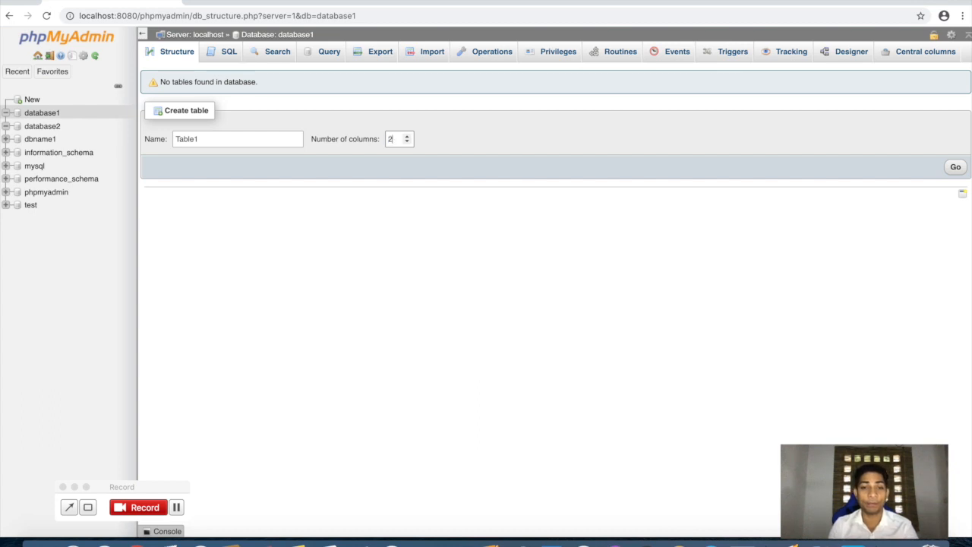
left_click(956, 171)
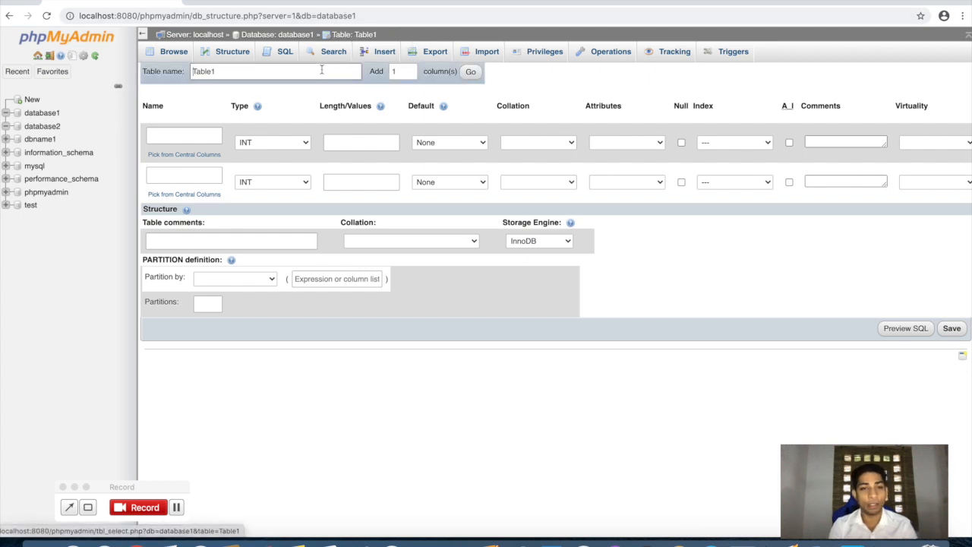
Name the first column id and make it an auto-incrementing primary key
left_click(204, 141)
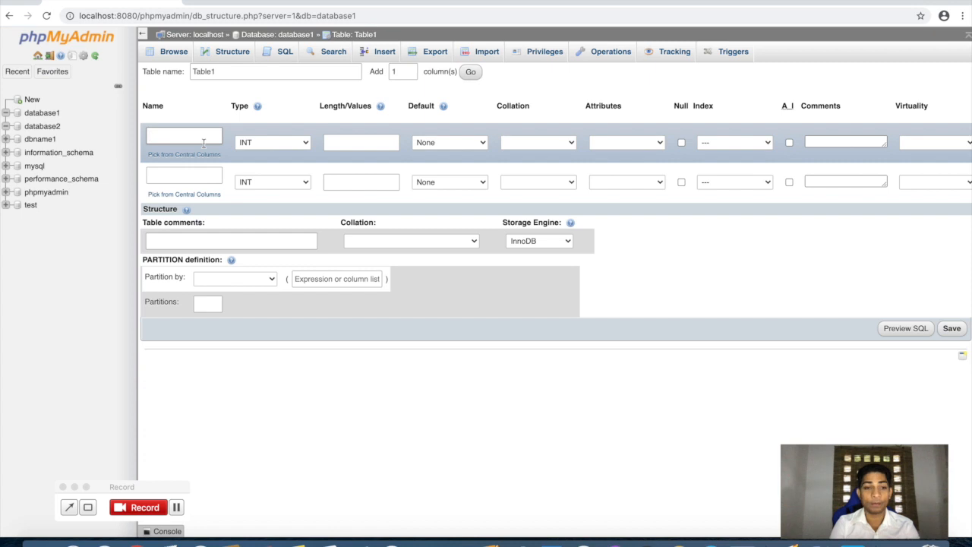
type("id")
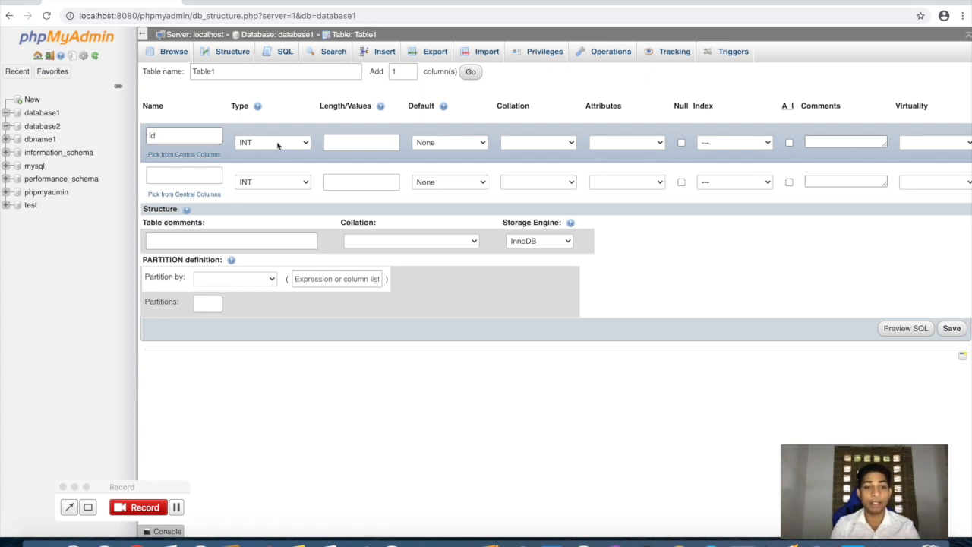
left_click(335, 141)
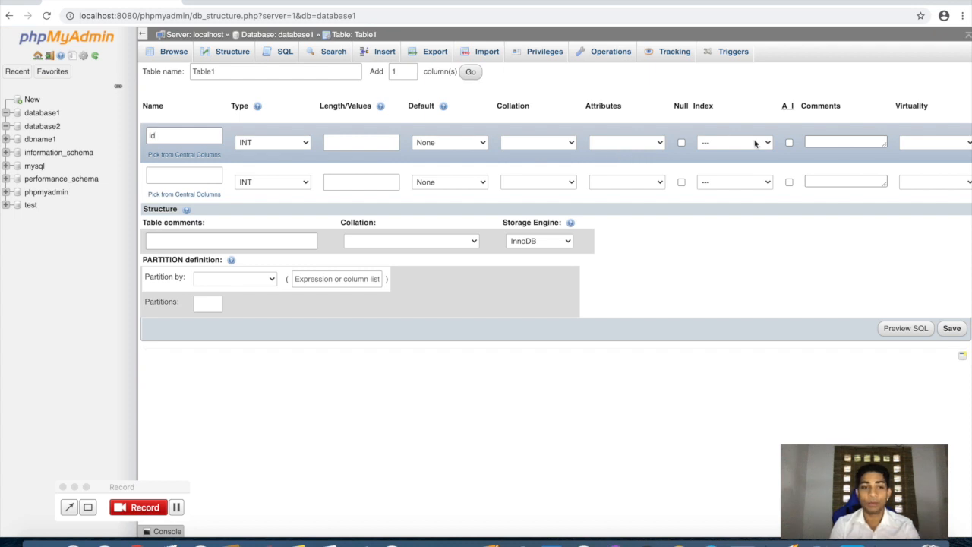
left_click(790, 143)
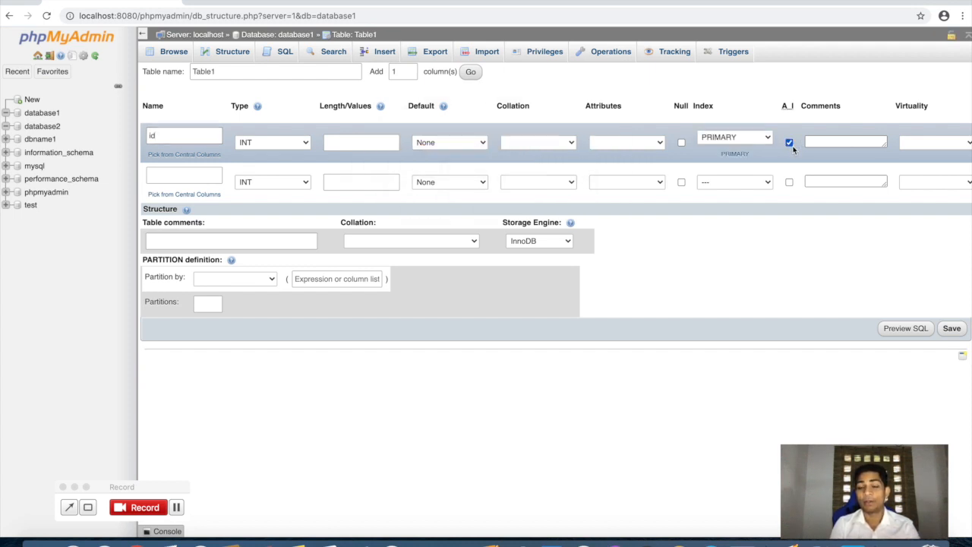
Name the second column name and set its type to VARCHAR
left_click(175, 173)
type("name")
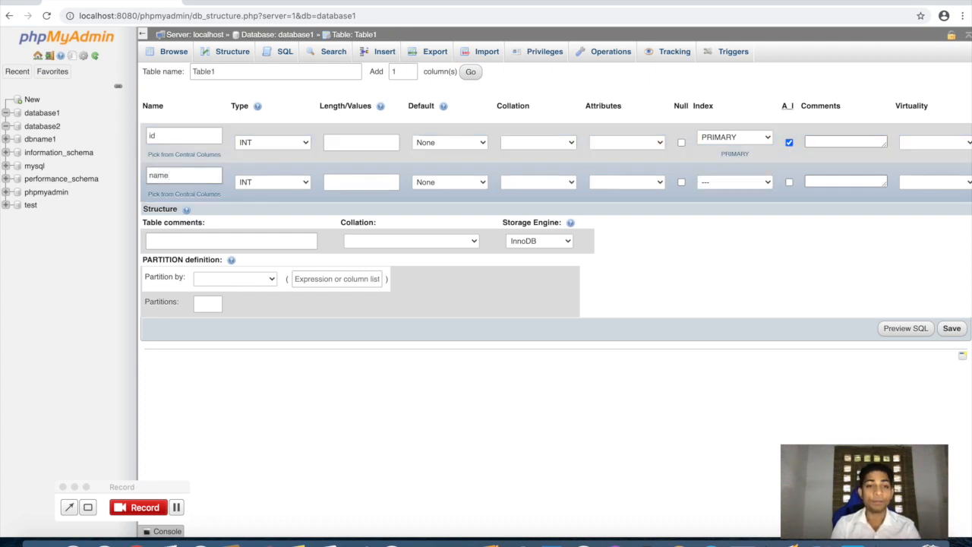
left_click(270, 182)
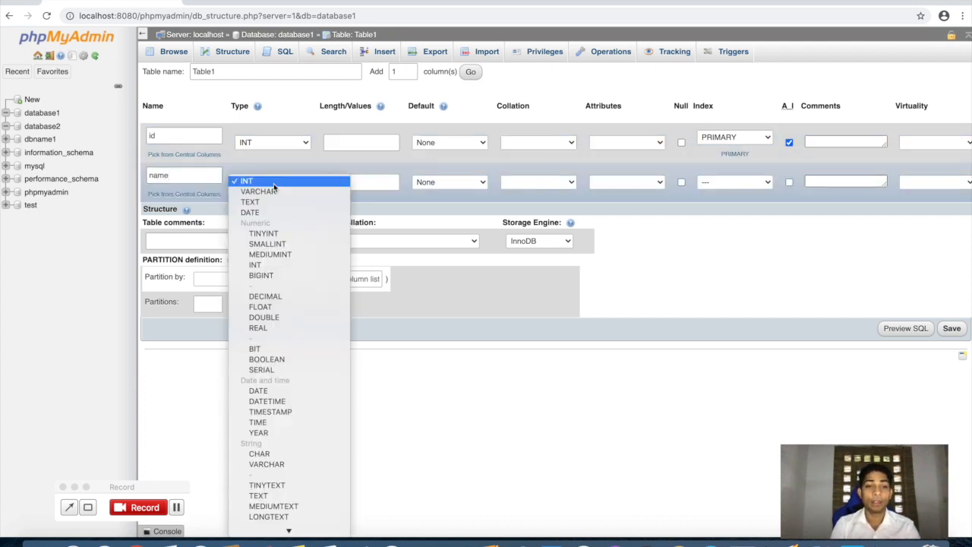
left_click(287, 192)
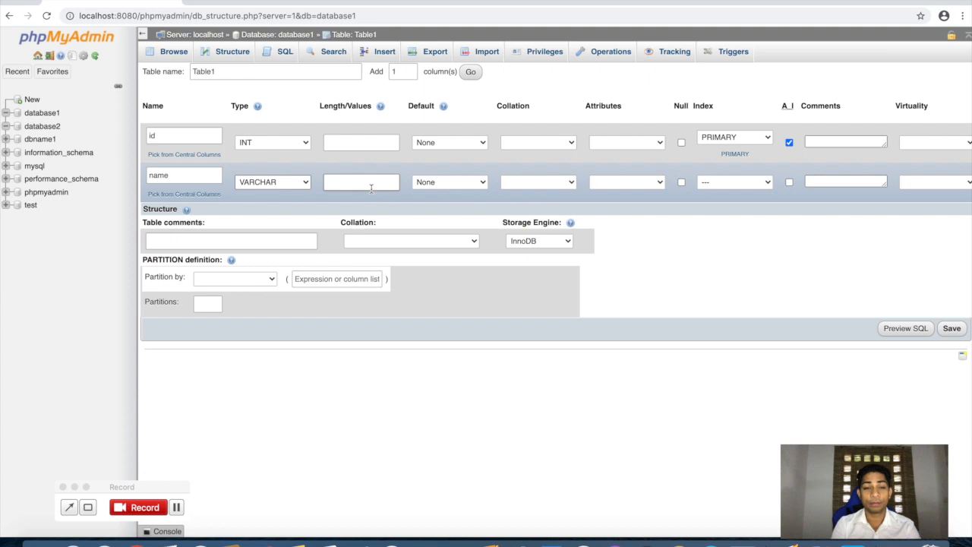
Set the length of id to 3 and of name to 30, and save the table
left_click(370, 143)
type("3")
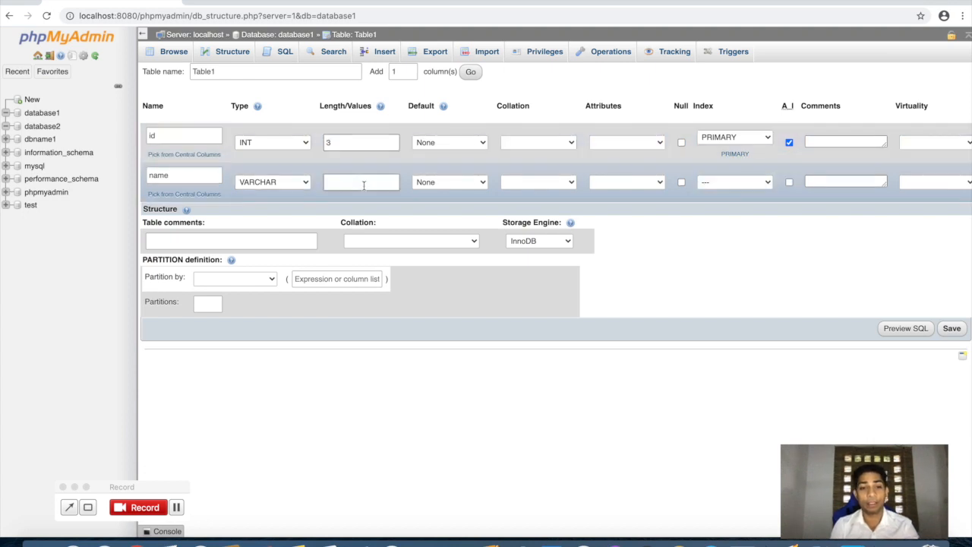
type("30")
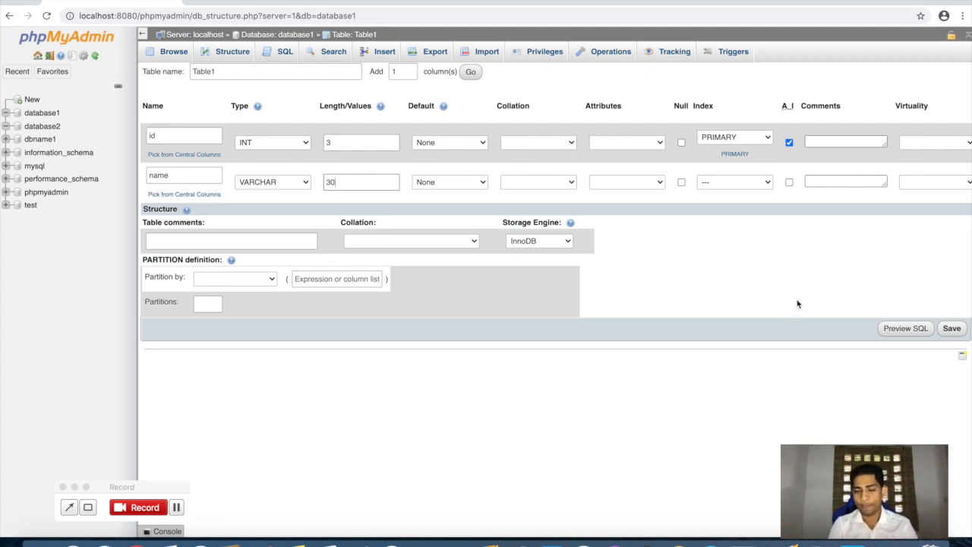
left_click(951, 329)
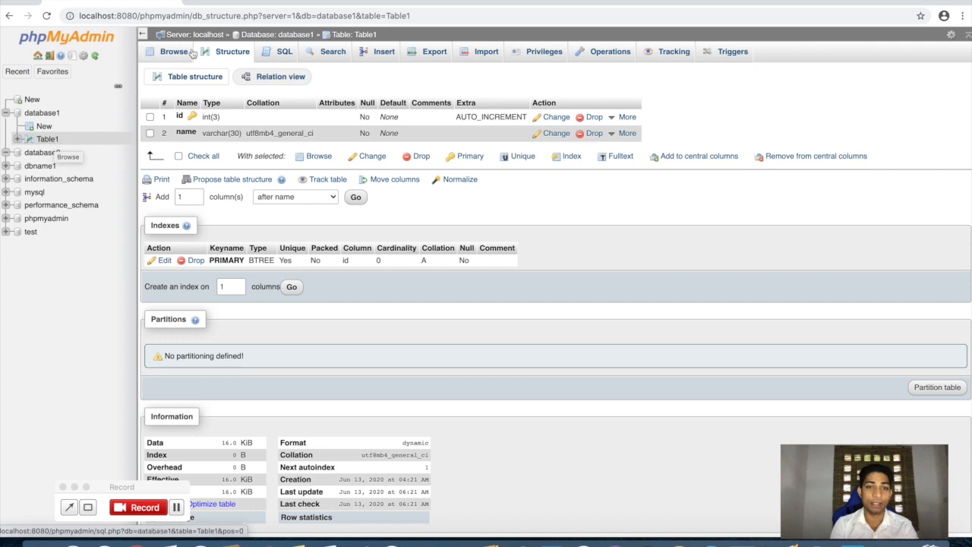
View the structure of Table1, browse its rows, and return to its structure
left_click(222, 58)
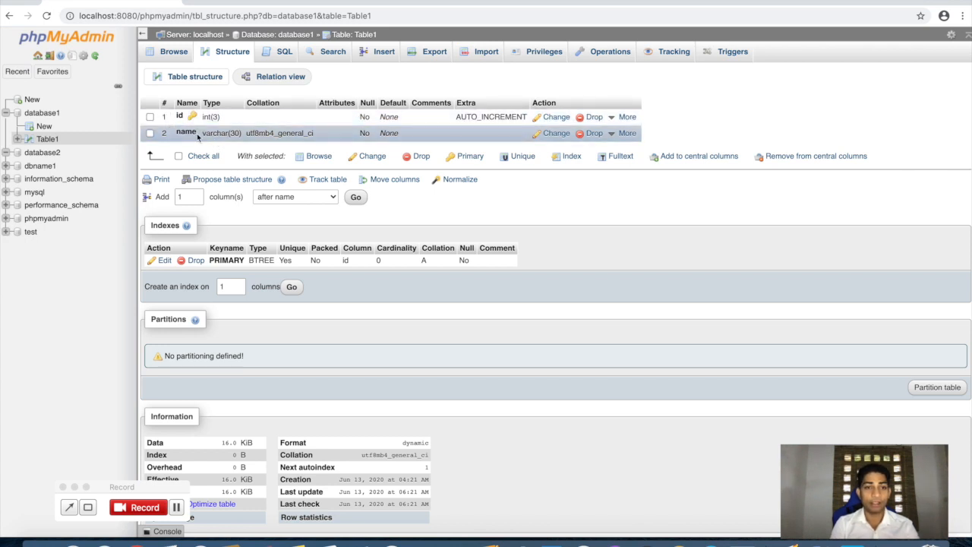
left_click(175, 54)
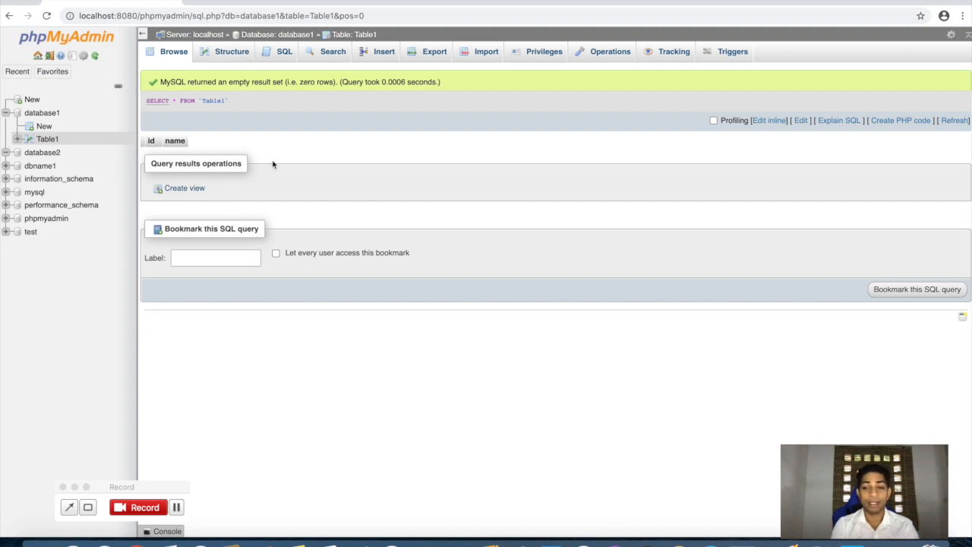
left_click(228, 53)
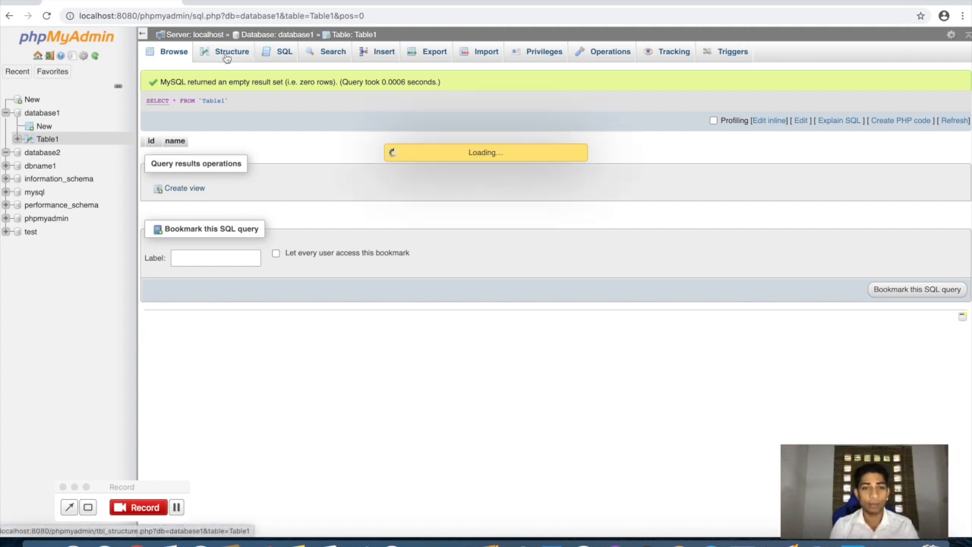